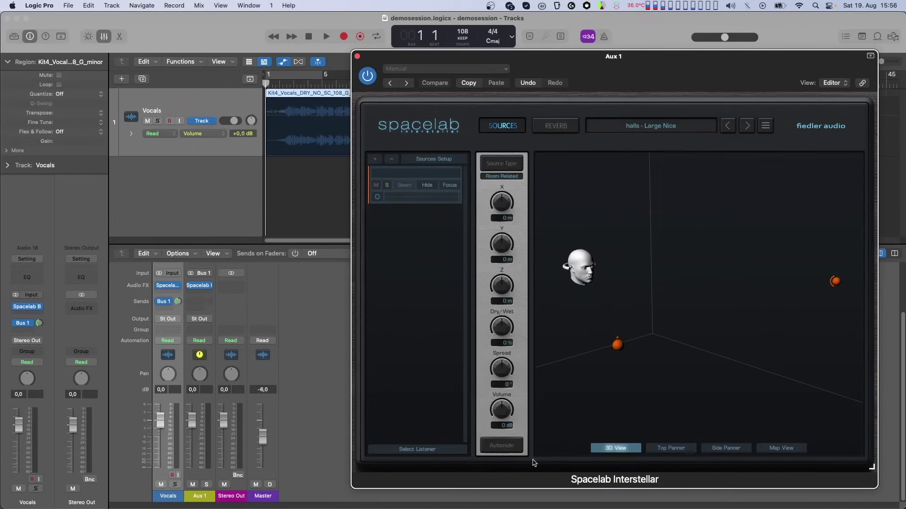
Switch Spacelab Interstellar's source automation mode to Beam and accept the change.
left_click(425, 126)
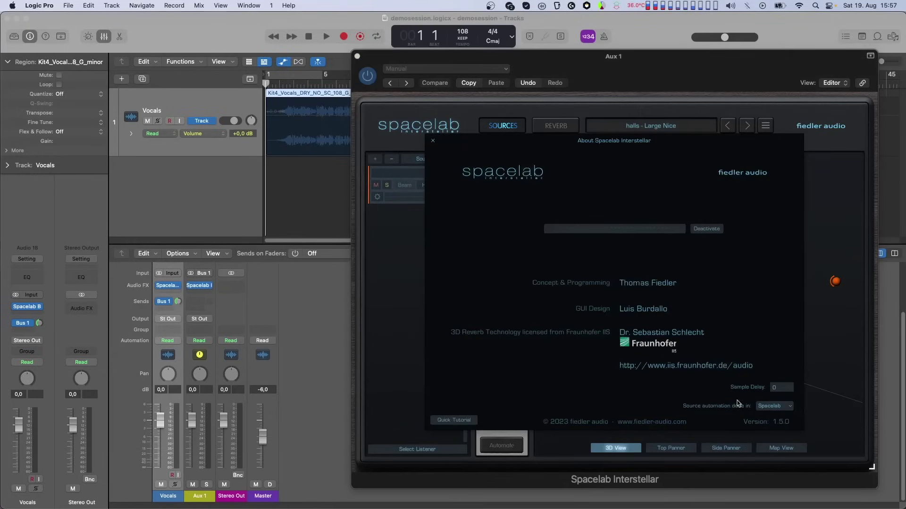
left_click(774, 407)
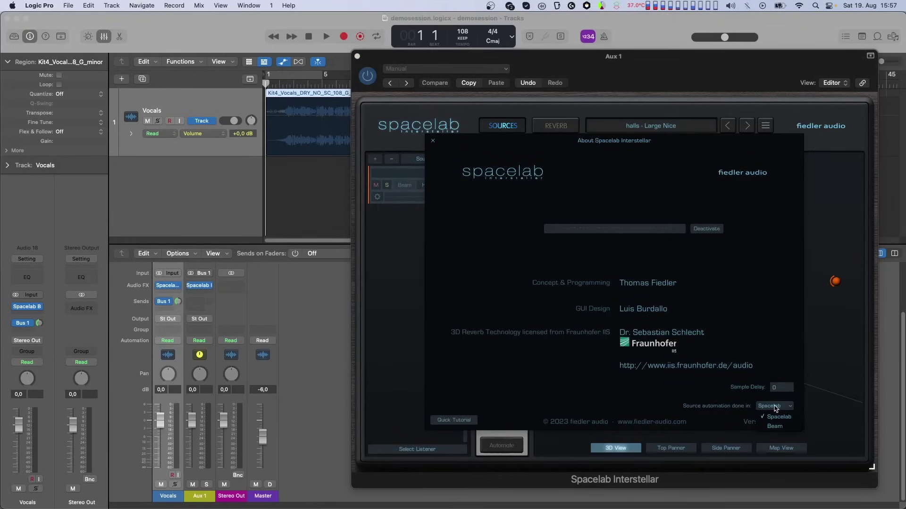
left_click(775, 427)
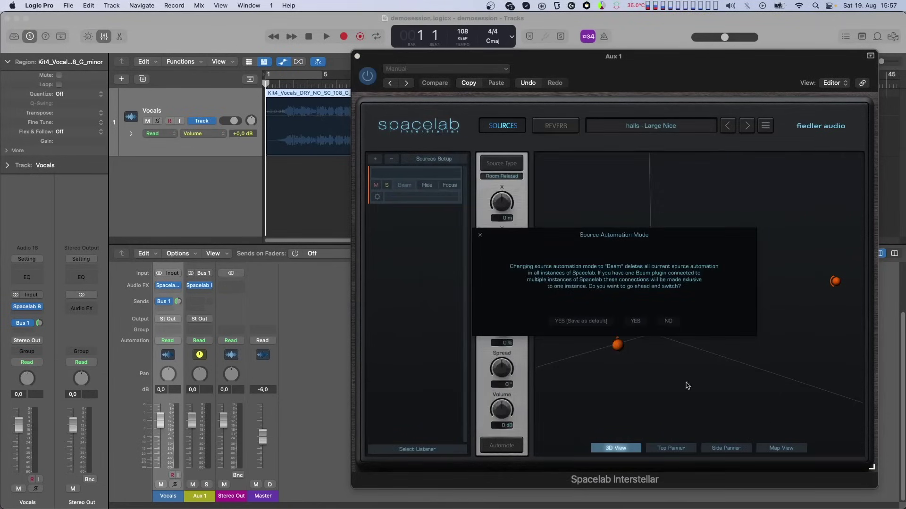
left_click(636, 323)
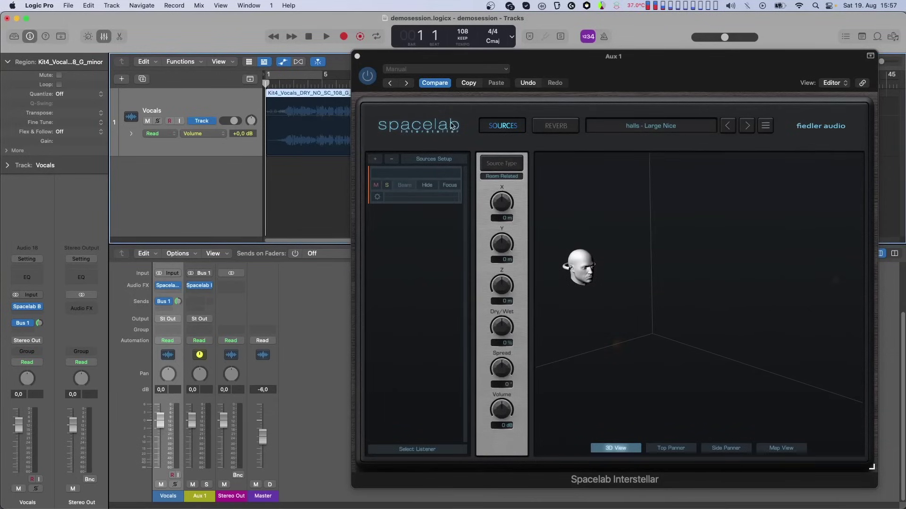
Set the source automation mode back to Spacelab and save that choice as the default.
left_click(450, 127)
left_click(760, 406)
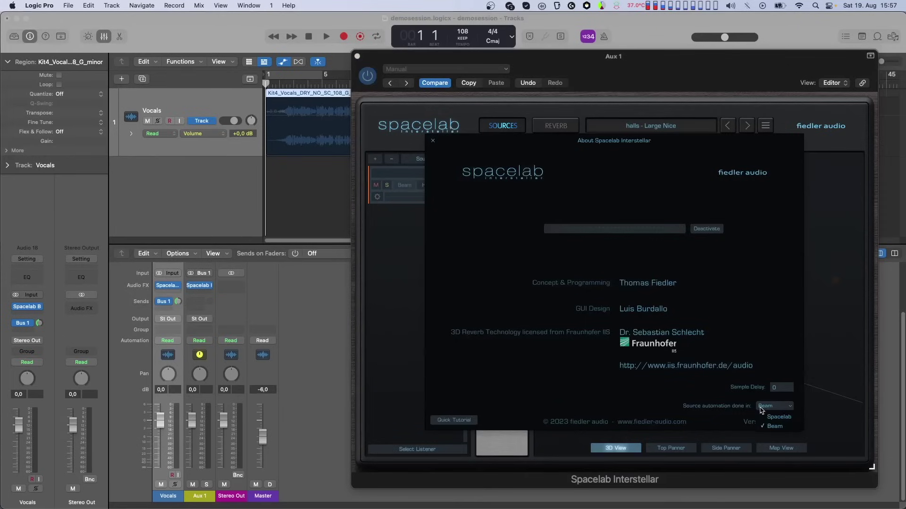
left_click(764, 416)
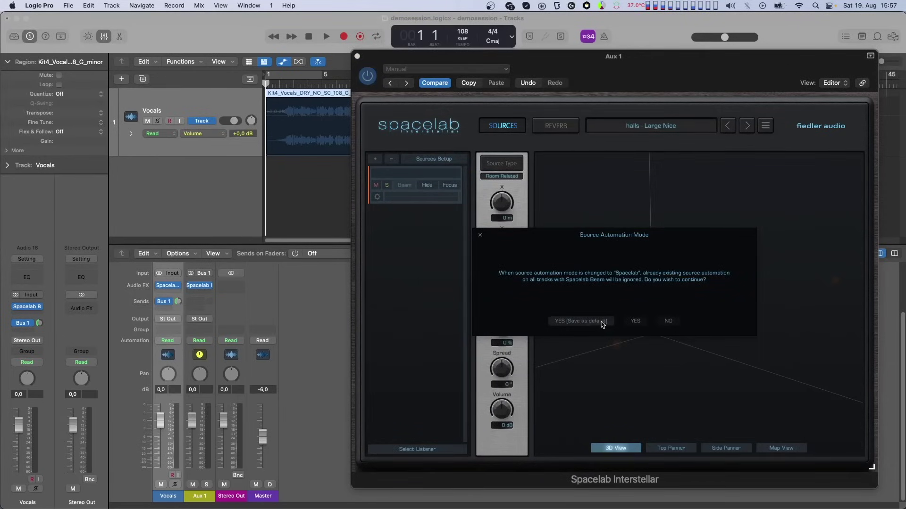
left_click(601, 325)
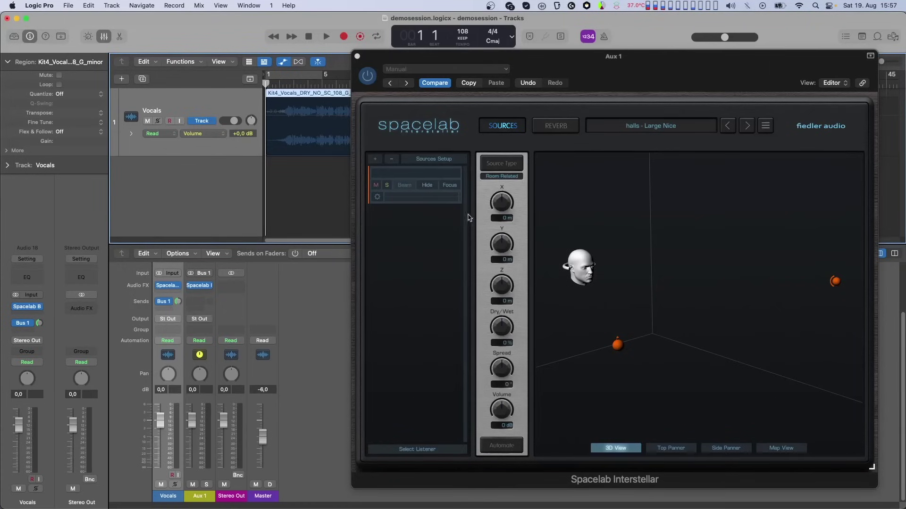
Make the source's X, Y, Z position available for automation and show the plugin's automation lanes.
left_click(455, 200)
left_click(505, 208)
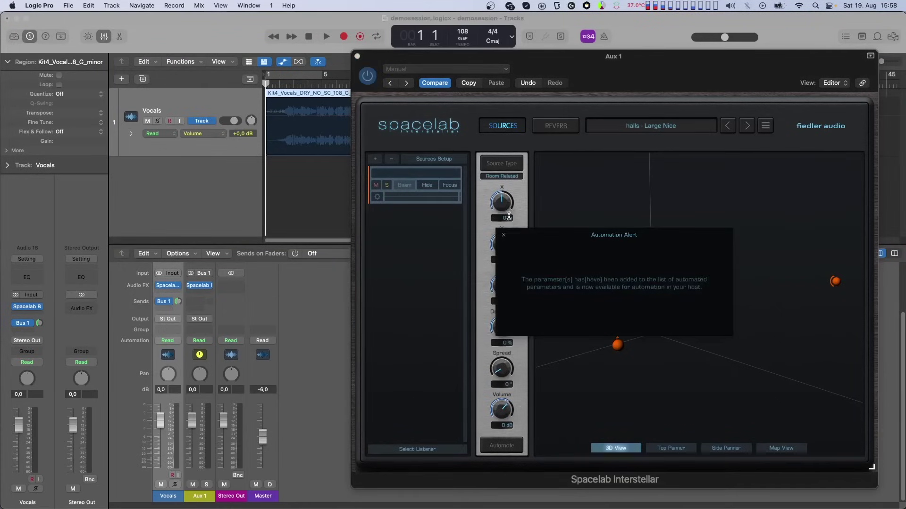
left_click(546, 126)
left_click(612, 317)
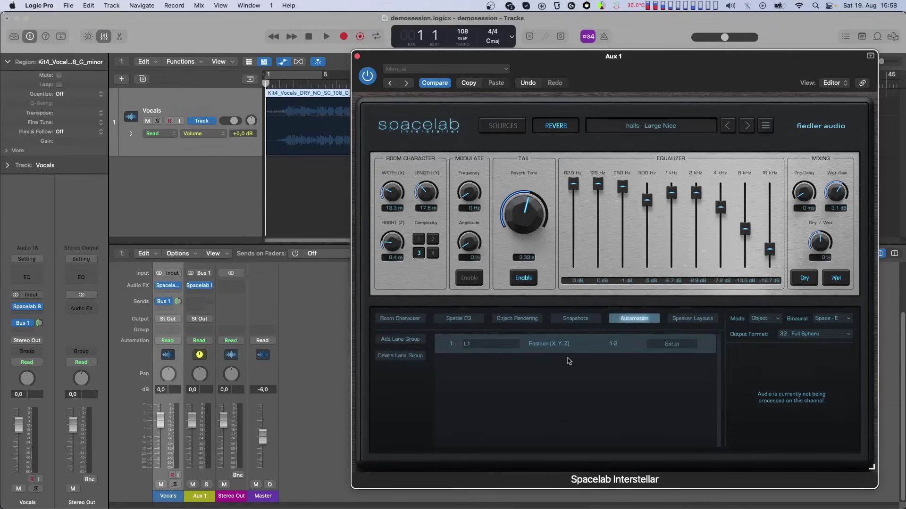
Change where source automation is done to Beam, accepting the deletion of existing source automation.
left_click(443, 127)
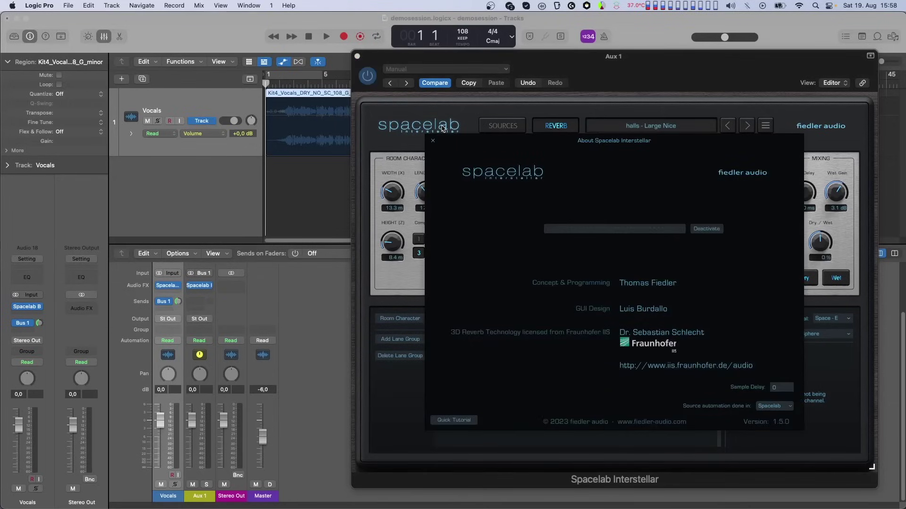
left_click(763, 405)
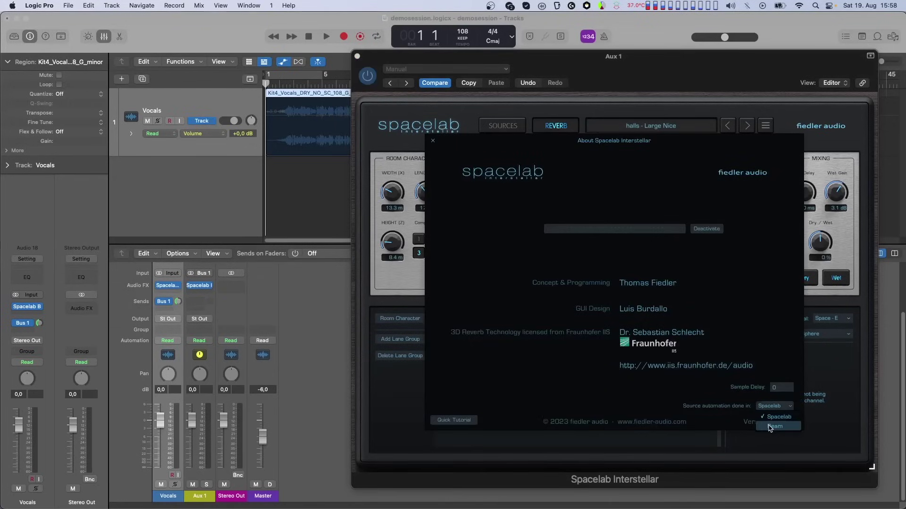
left_click(769, 426)
left_click(643, 323)
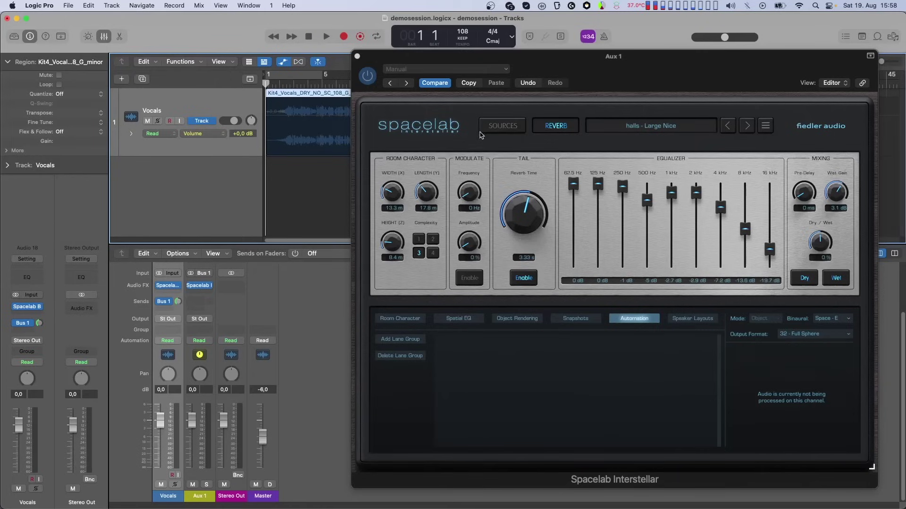
Return source automation to Spacelab without saving it as the default.
left_click(456, 131)
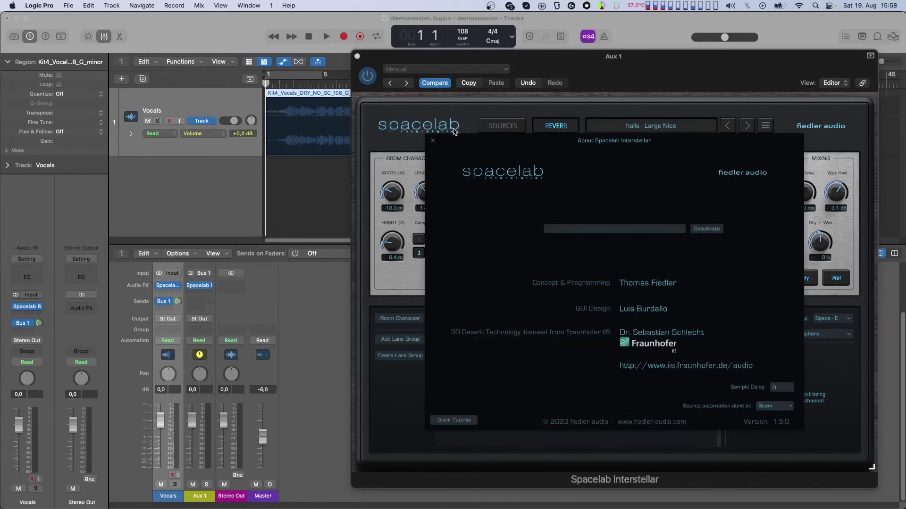
left_click(774, 406)
left_click(779, 420)
left_click(636, 323)
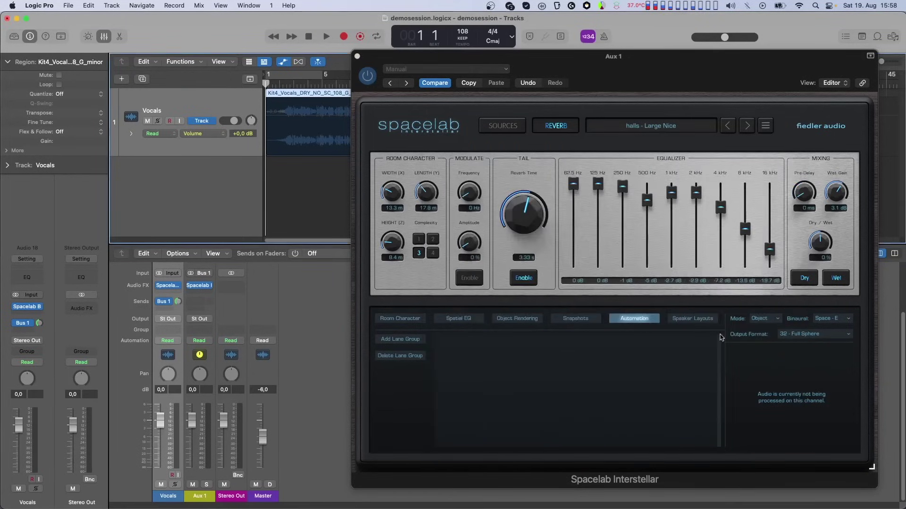
Change the reverb's rendering mode to Classic and accept the conversion of the sources.
left_click(756, 318)
left_click(760, 339)
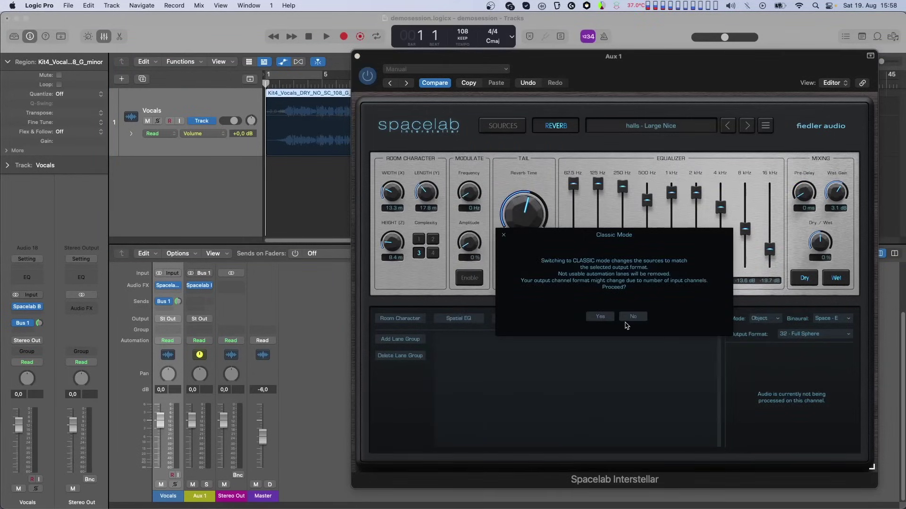
left_click(601, 317)
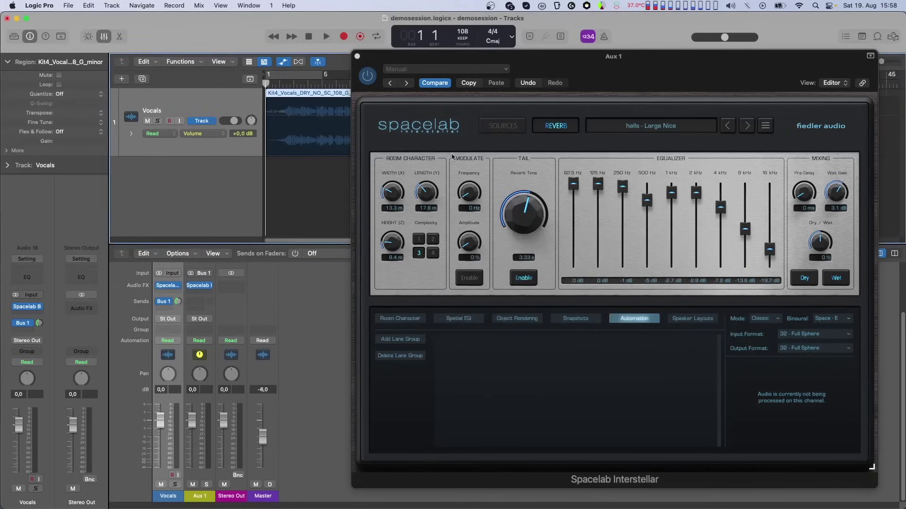
Set source automation to be done in Beam while the reverb is in Classic mode, and accept the switch.
left_click(434, 124)
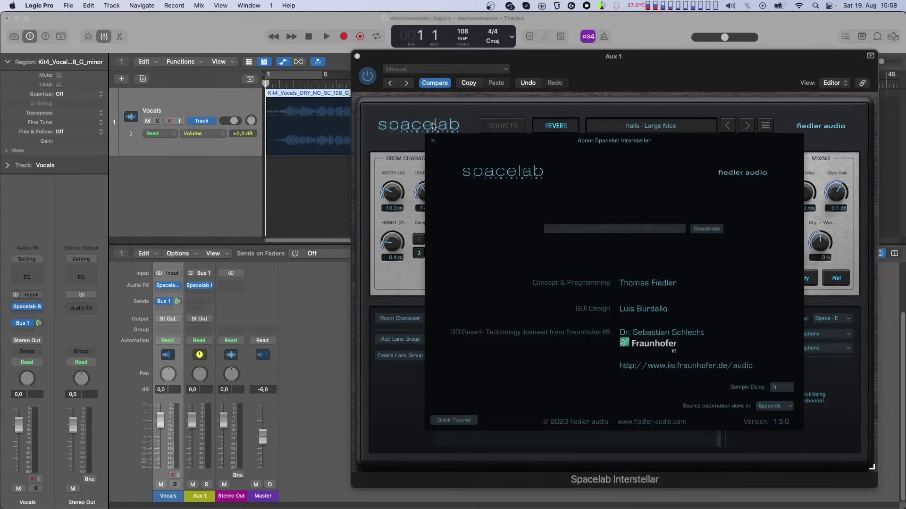
left_click(771, 406)
left_click(772, 427)
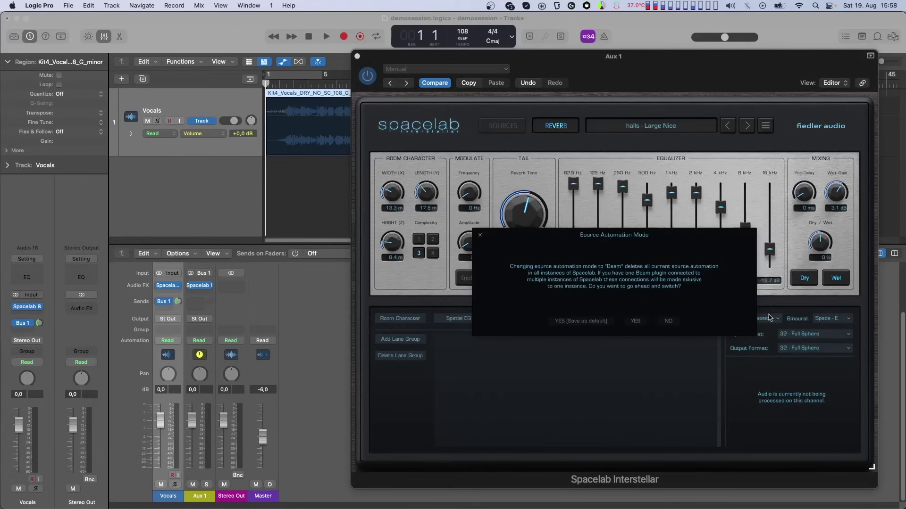
left_click(636, 323)
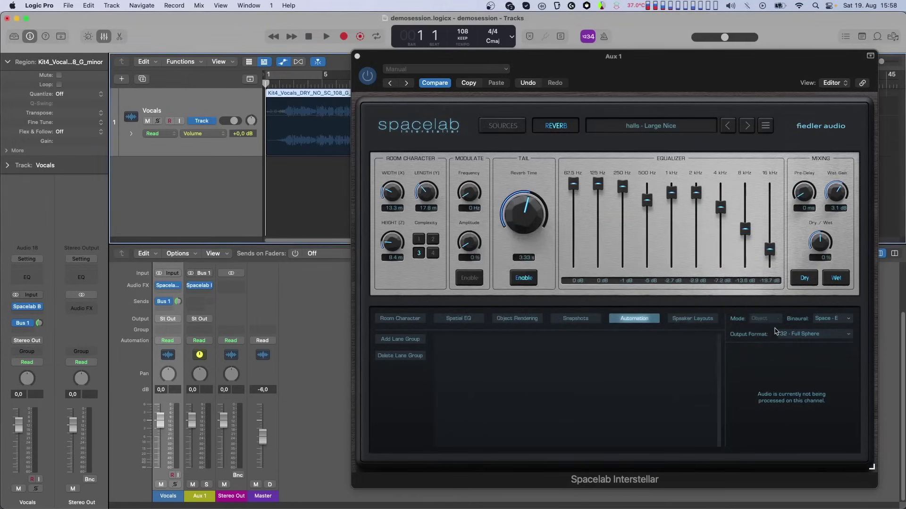
Show the sources view, play the session briefly, stop it and return the playhead to the beginning.
left_click(499, 127)
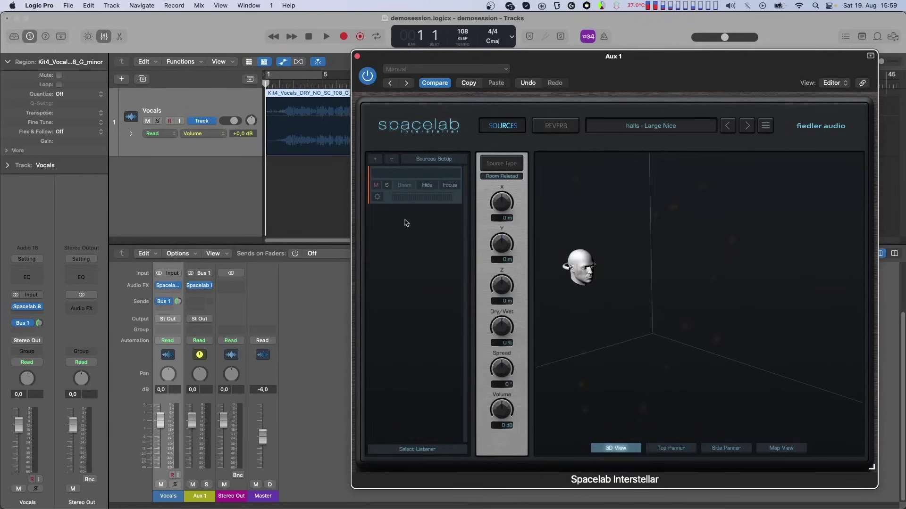
key("space")
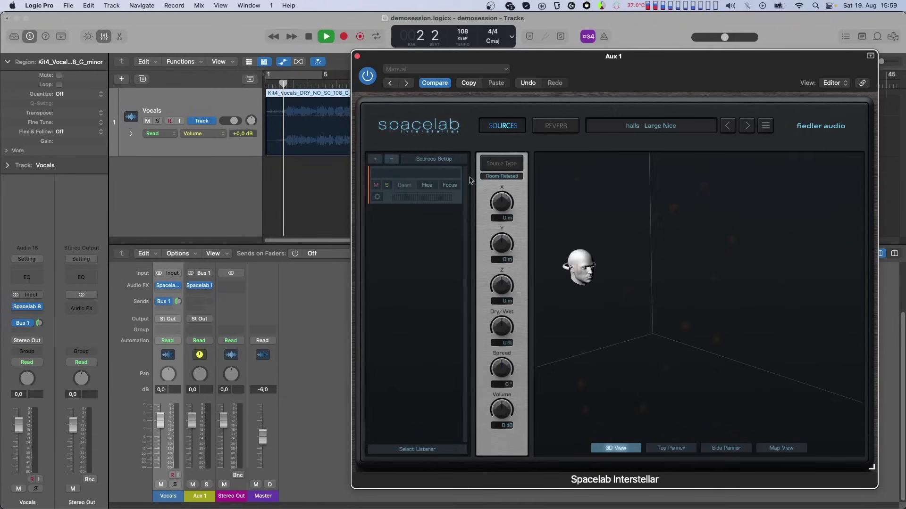
left_click(307, 38)
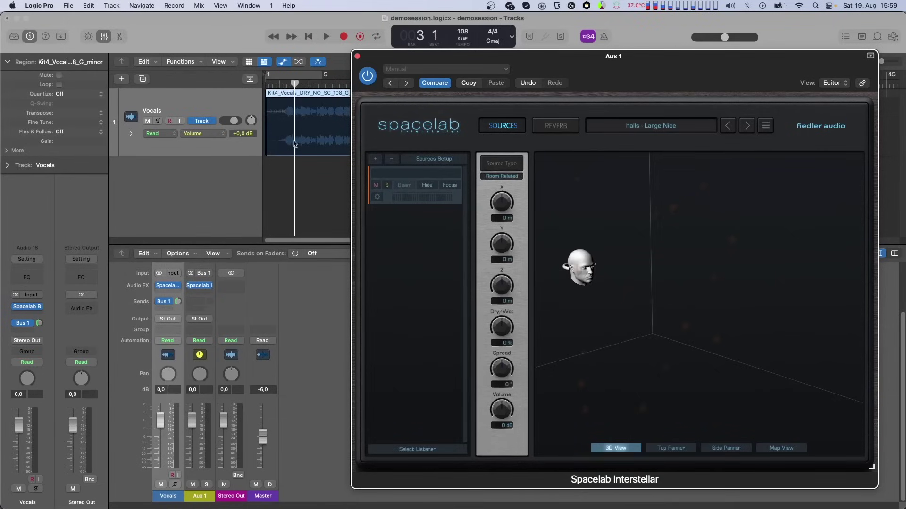
left_click(307, 37)
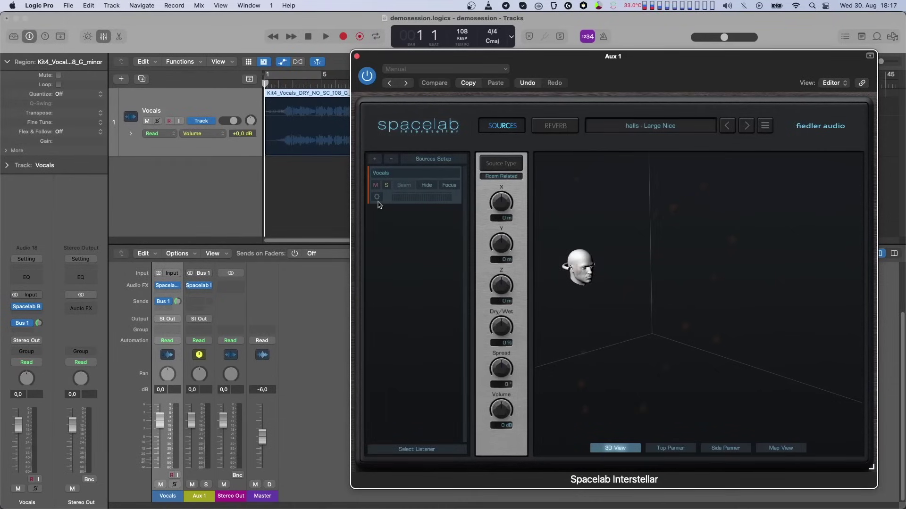
Assign the Vocals input to the Vocals source and set its layout to 02 - Stereo in the source setup.
left_click(377, 198)
left_click(649, 185)
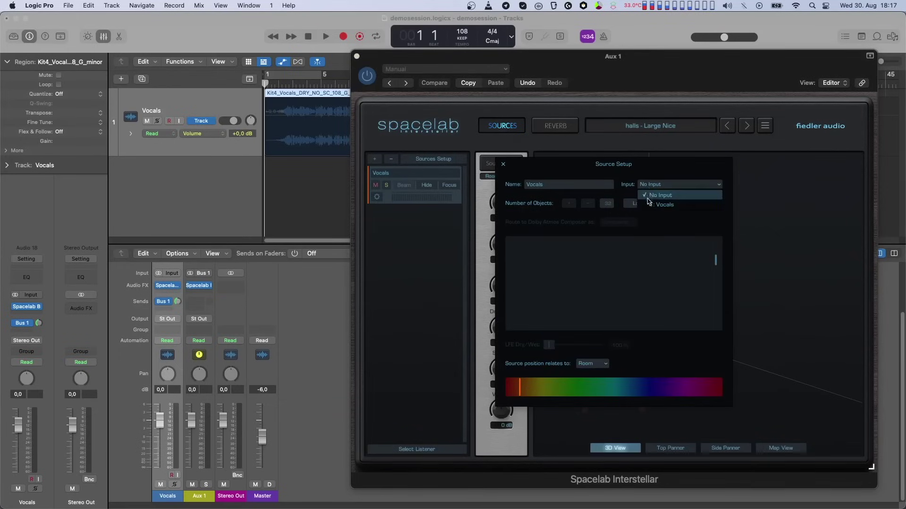
left_click(650, 205)
left_click(650, 206)
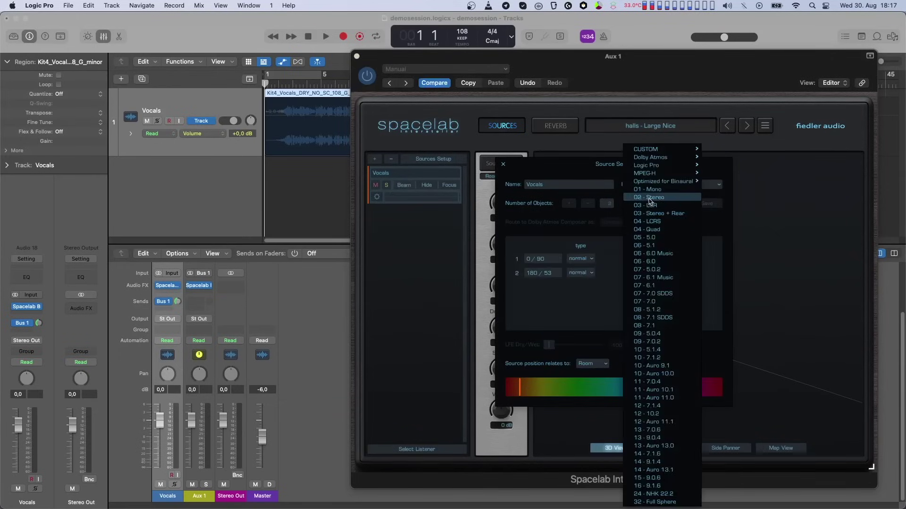
left_click(655, 205)
left_click(503, 164)
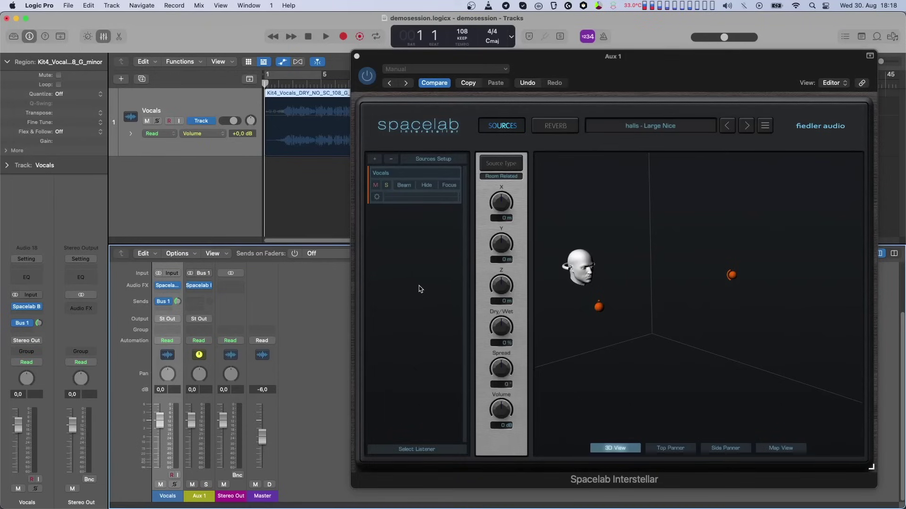
Set the Vocals track's automation to Latch and record Dry/Wet changes for the Vocals source during playback.
left_click(167, 134)
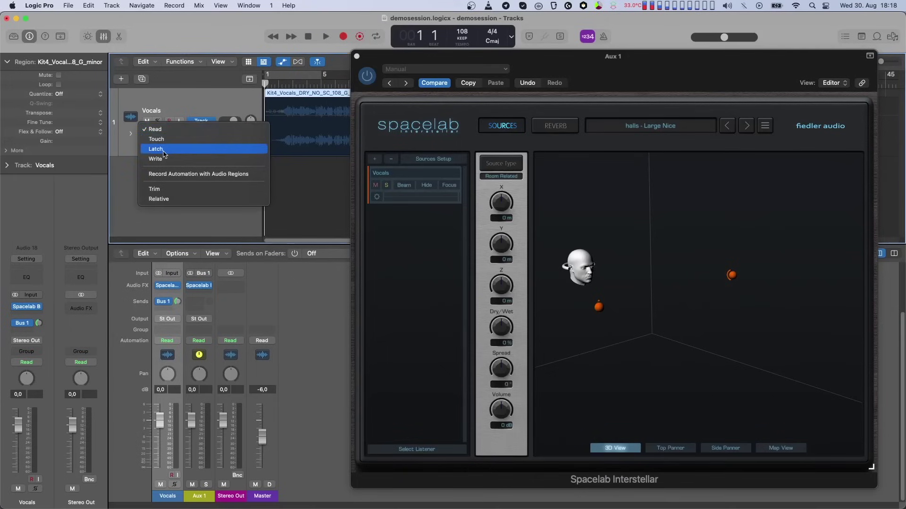
left_click(156, 148)
left_click(423, 204)
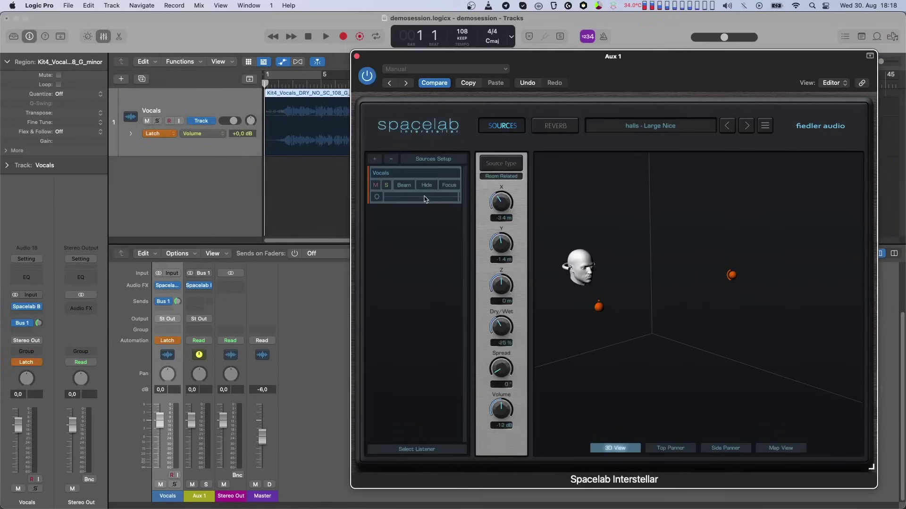
key("space")
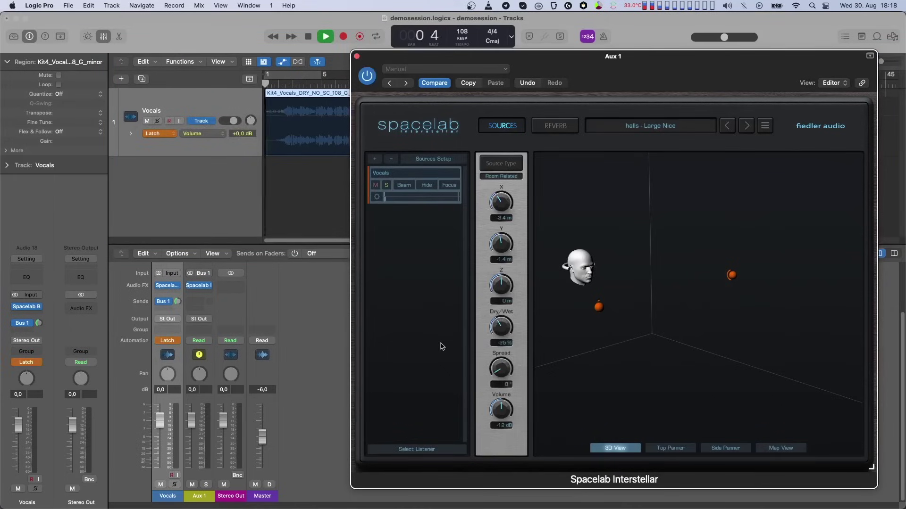
mouse_move(505, 330)
left_mouse_down()
mouse_move(518, 282)
mouse_move(517, 381)
mouse_move(507, 326)
mouse_move(487, 330)
left_mouse_up()
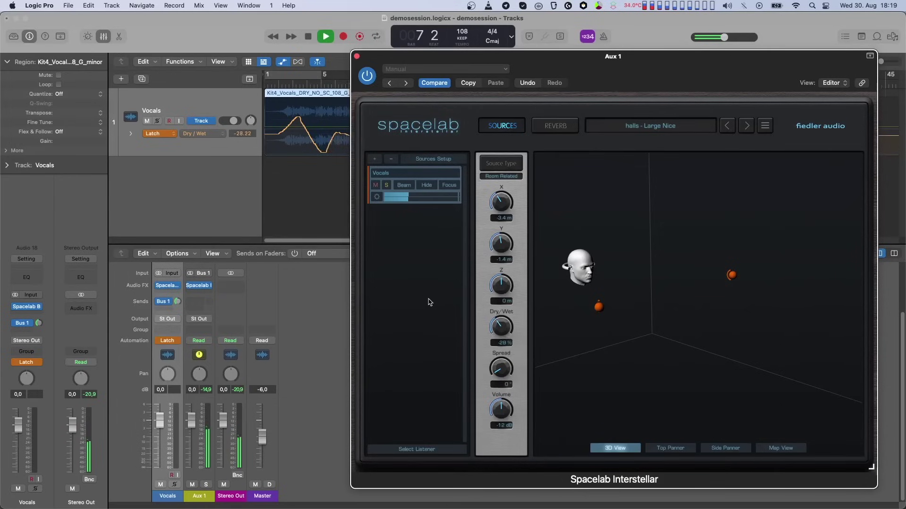
key("space")
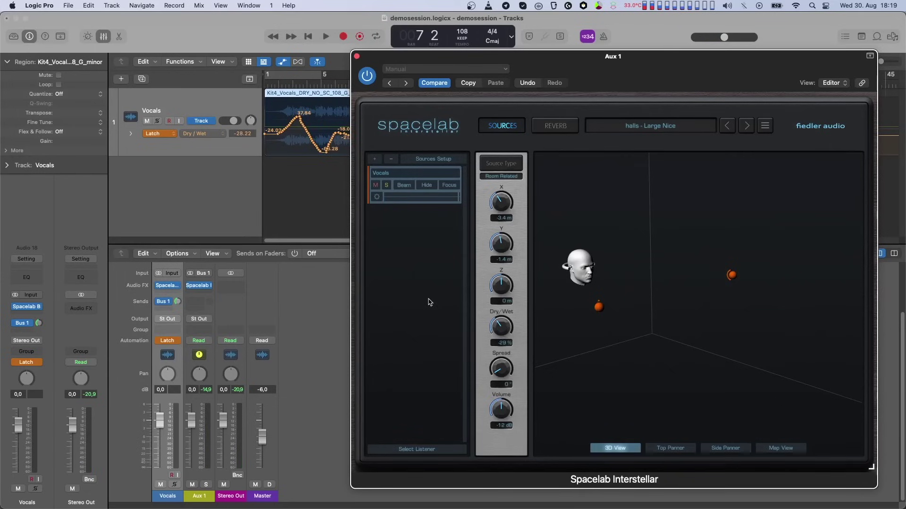
Set the Vocals track's automation mode to Read and play the recorded Dry/Wet automation from the beginning.
left_click(162, 134)
left_click(165, 120)
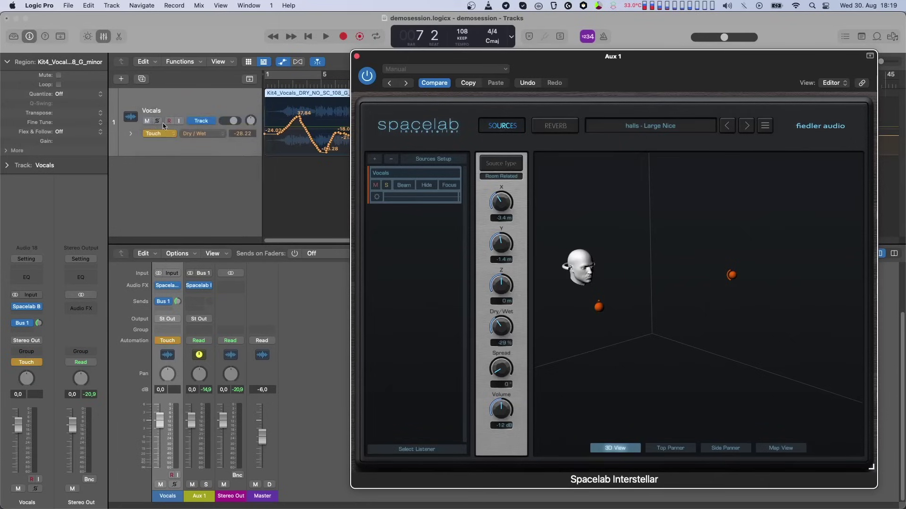
left_click(160, 135)
left_click(166, 119)
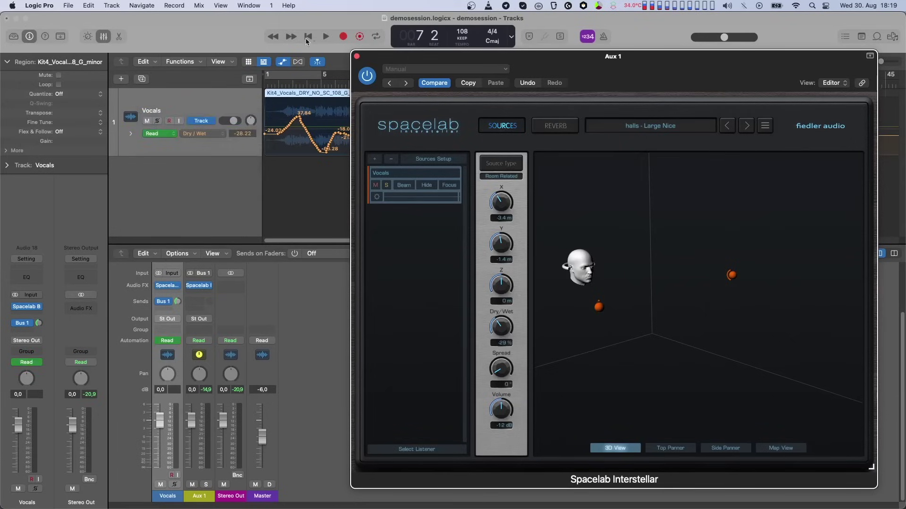
key("Return")
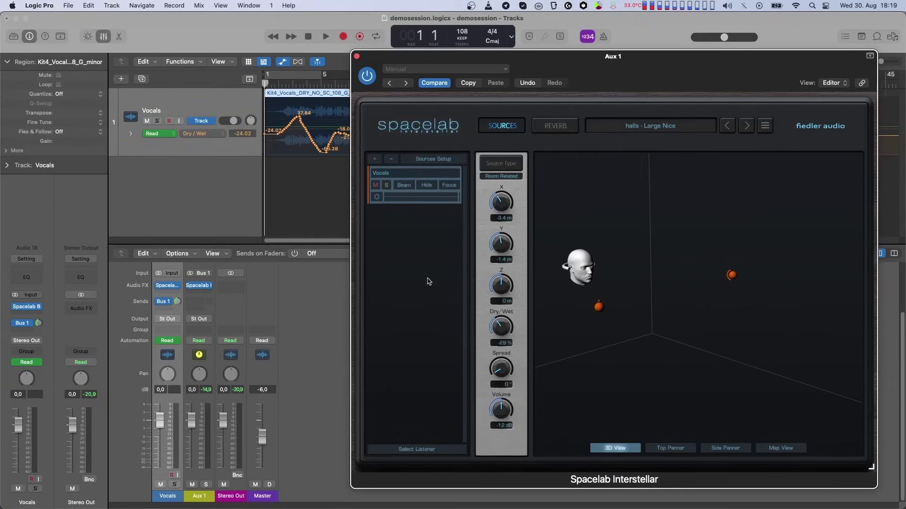
key("space")
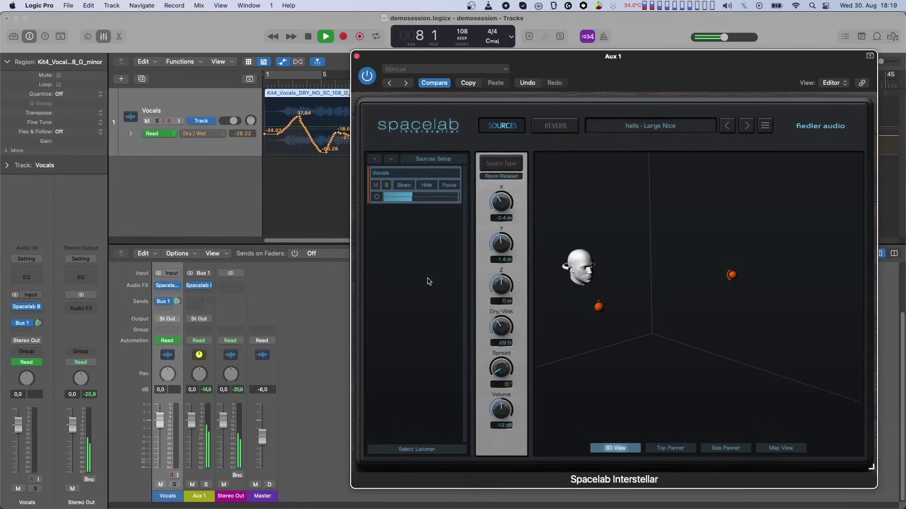
Stop playback, set the Vocals track's automation mode to Latch and return the playhead to the beginning.
key("space")
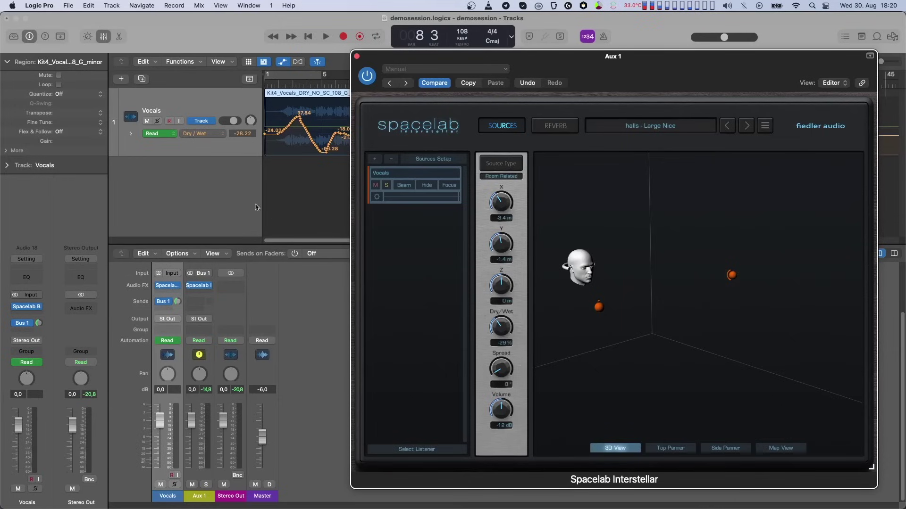
left_click(169, 134)
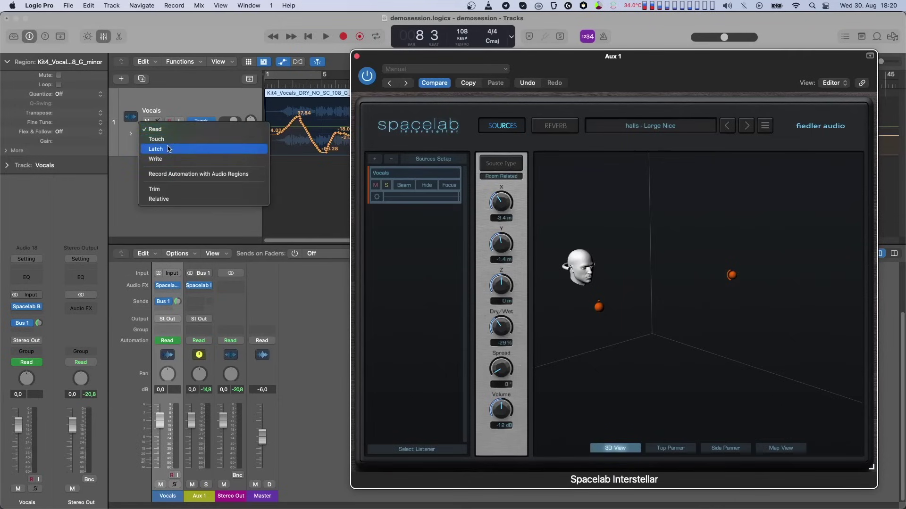
left_click(160, 149)
key("Return")
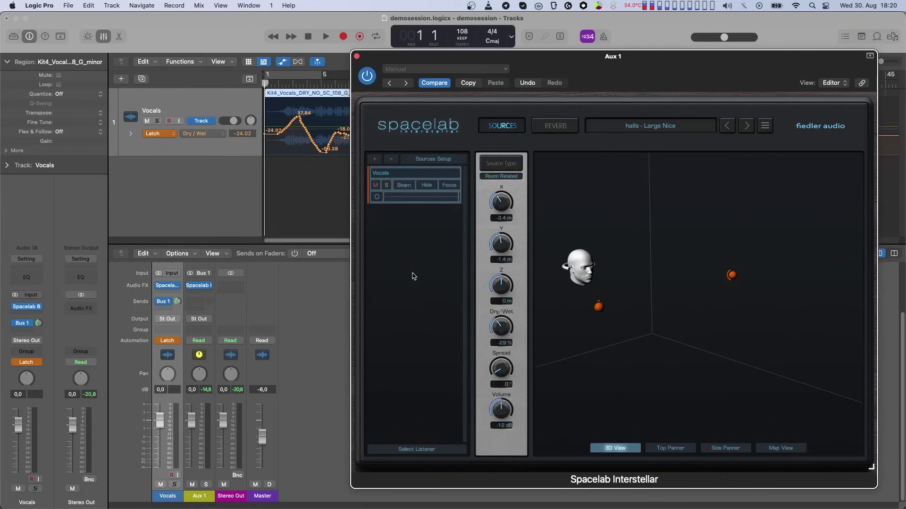
Select both Vocals objects in the Top Panner and record their position changes as automation during playback.
left_click(660, 450)
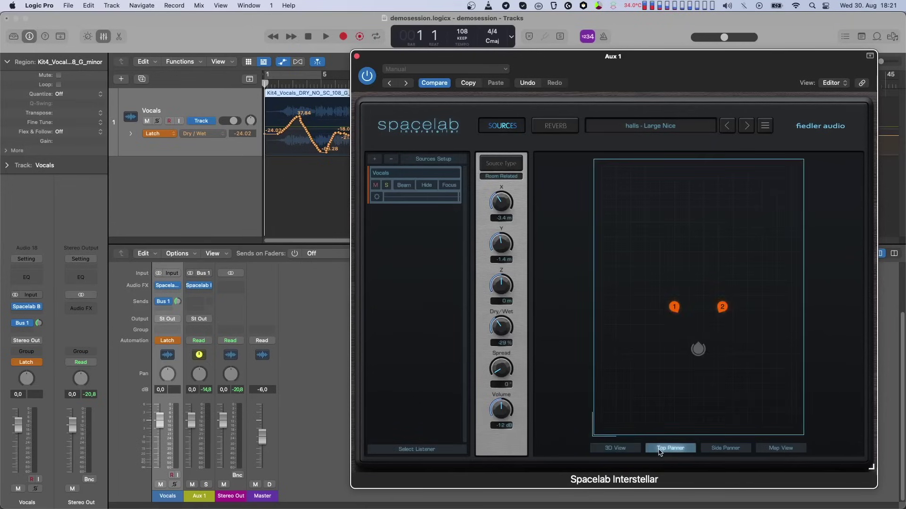
left_click_drag(642, 279, 752, 327)
key("space")
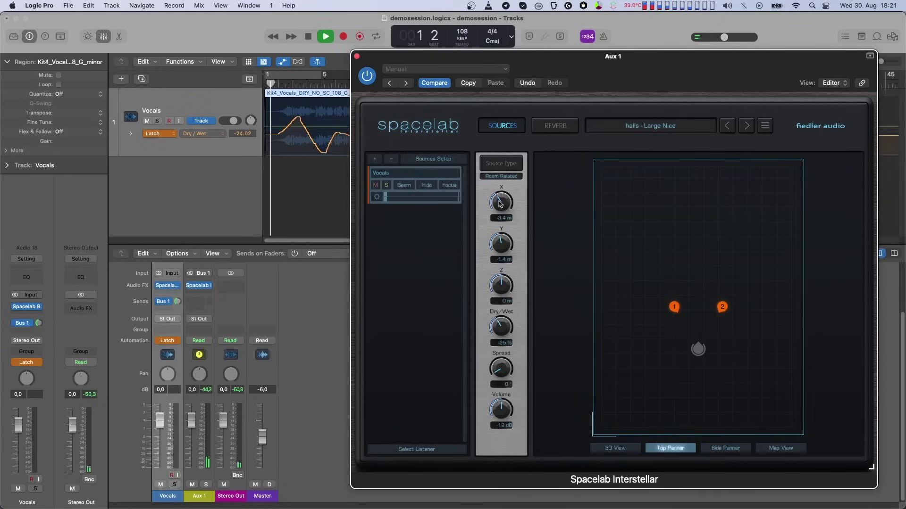
mouse_move(501, 244)
left_mouse_down()
mouse_move(507, 265)
mouse_move(506, 230)
left_mouse_up()
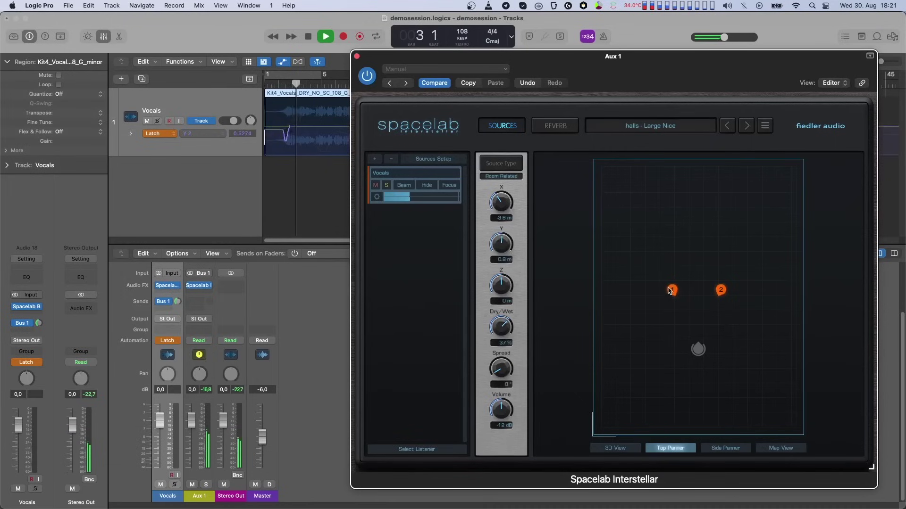
left_click_drag(671, 290, 674, 311)
key("space")
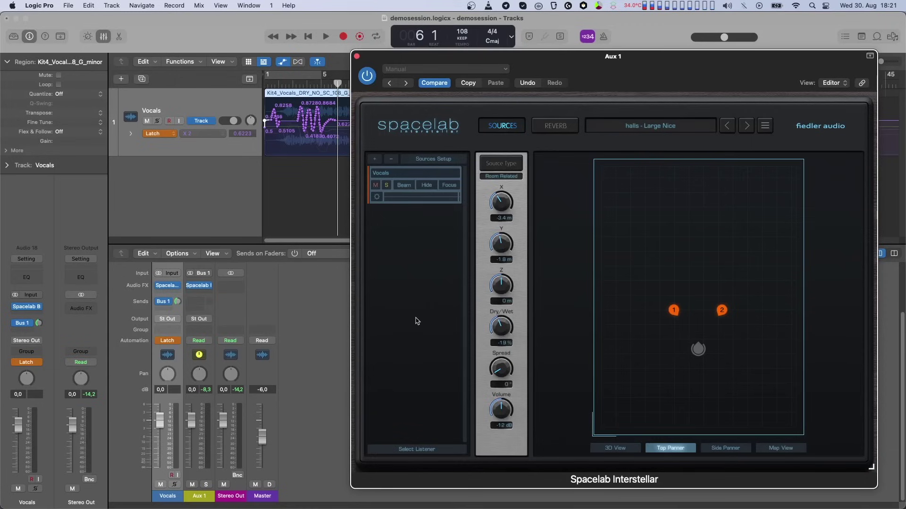
Set the Vocals track's automation mode to Read and play the recorded position automation from the beginning.
left_click(309, 37)
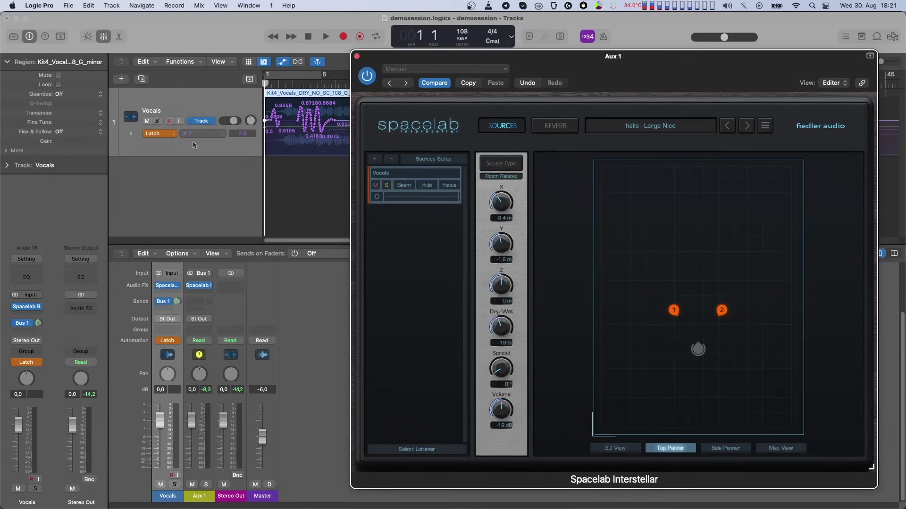
left_click(171, 133)
left_click(180, 112)
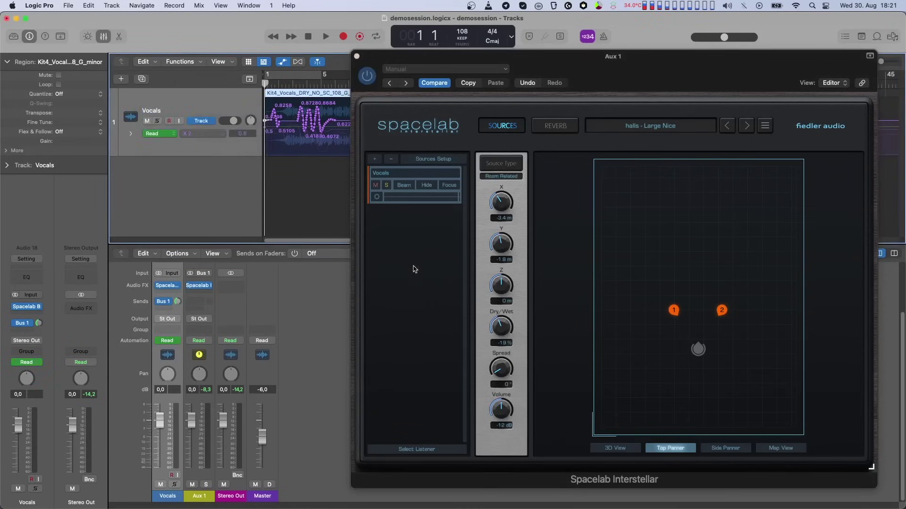
key("space")
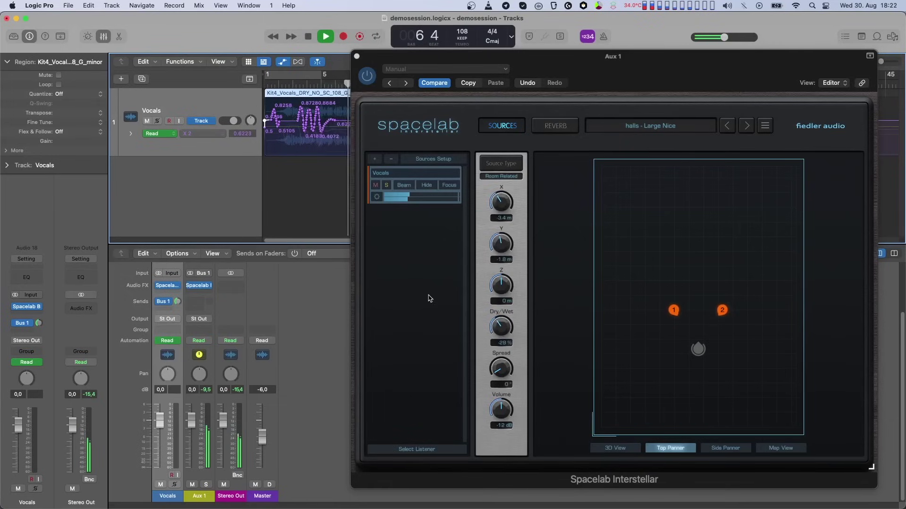
key("space")
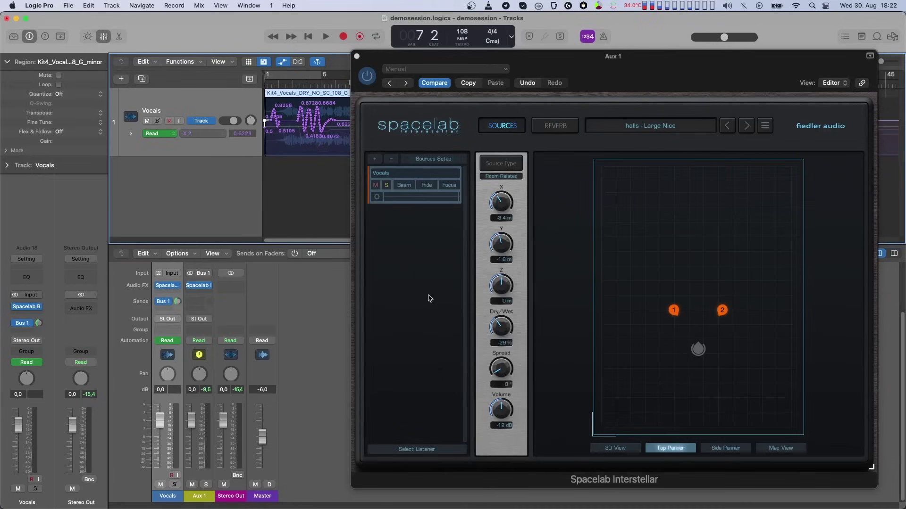
Relate the Vocals source's position to the Listener in its source setup.
left_click(376, 197)
left_click(592, 364)
left_click(598, 381)
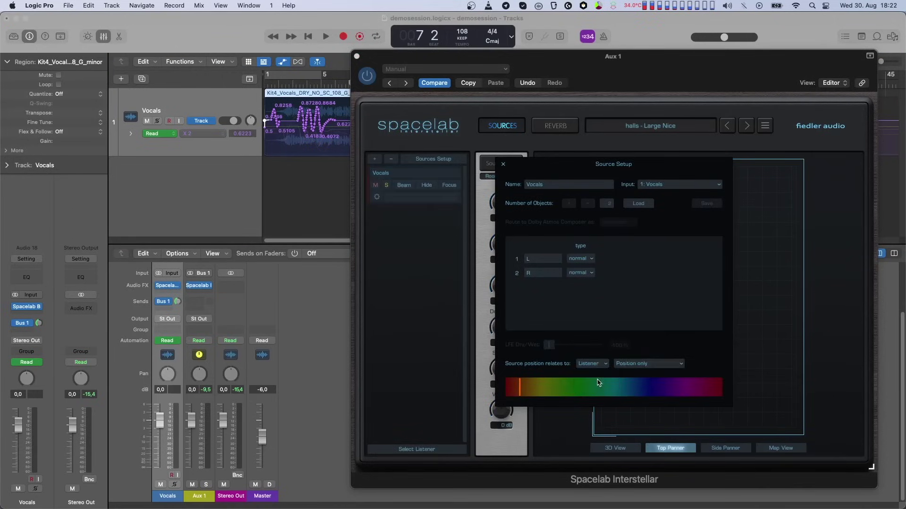
left_click(503, 164)
Play the session to check the listener-related position automation, stop it and return the playhead to the beginning.
key("space")
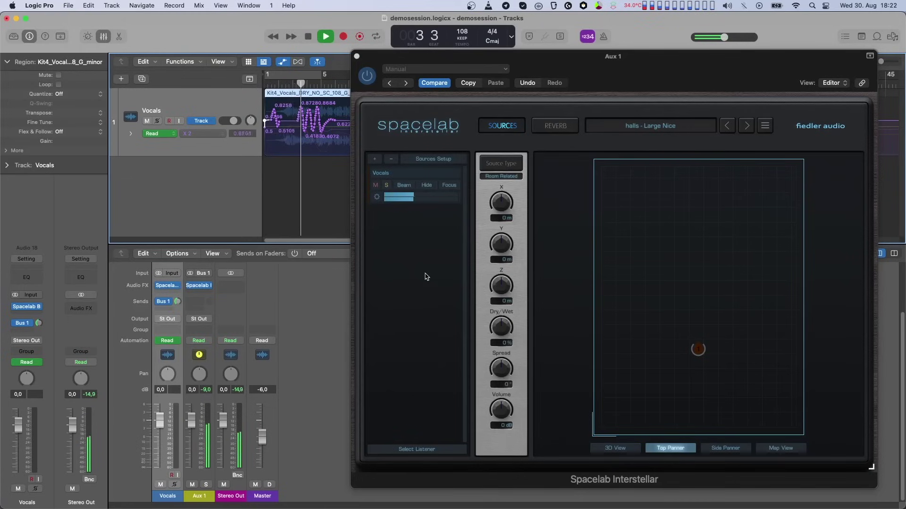
key("space")
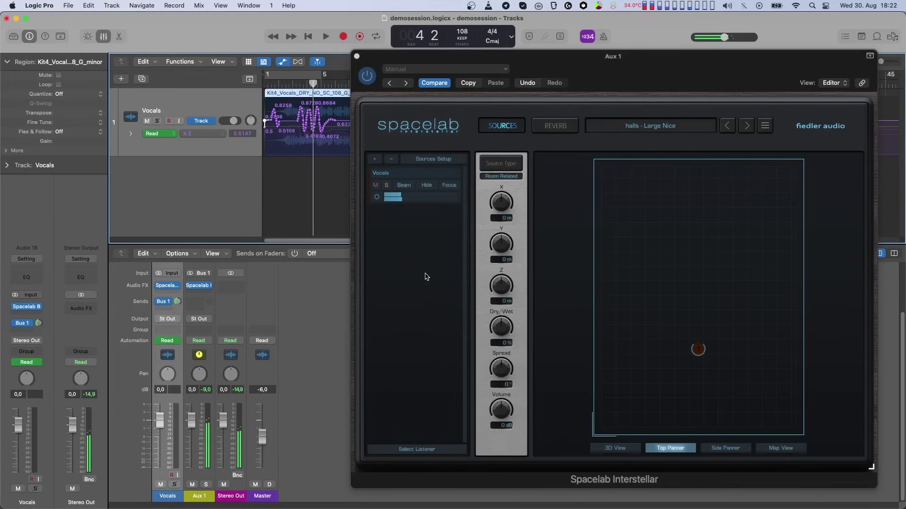
left_click(308, 37)
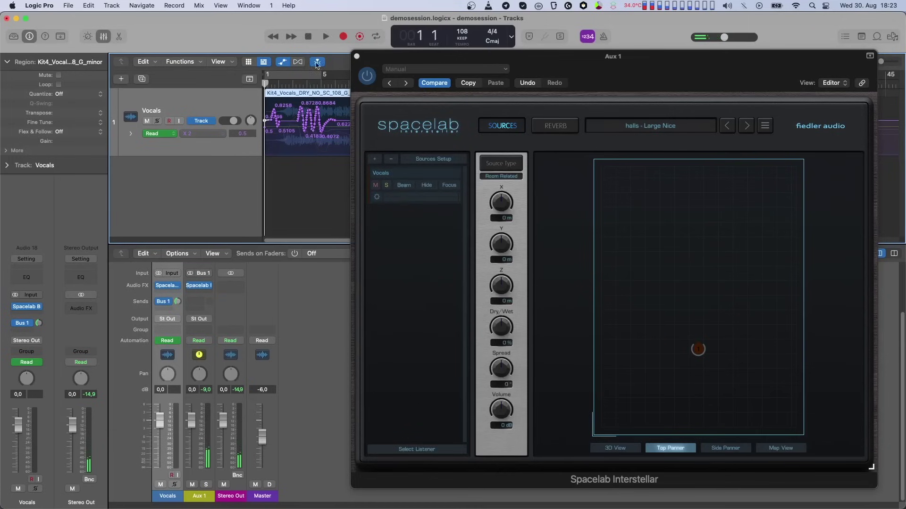
Relate the Vocals source's position to the Room in its source setup and play the automation from the beginning.
left_click(376, 197)
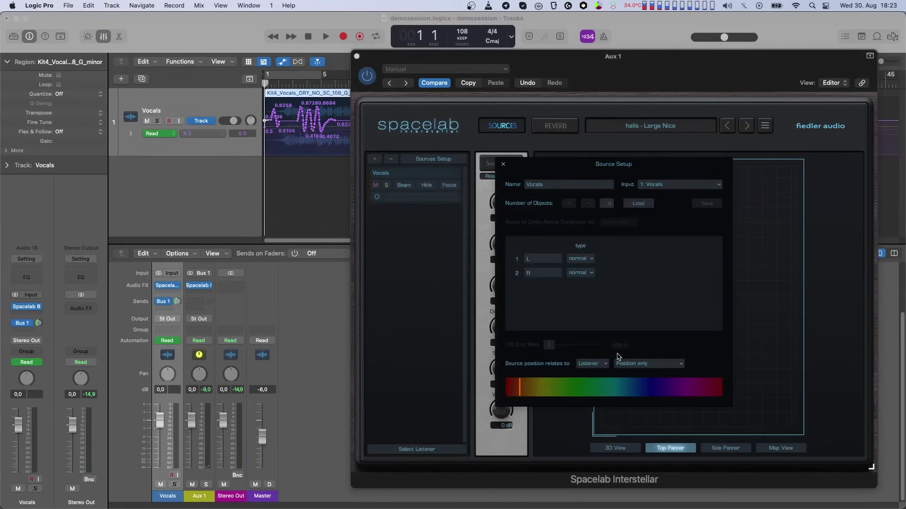
left_click(599, 364)
left_click(601, 376)
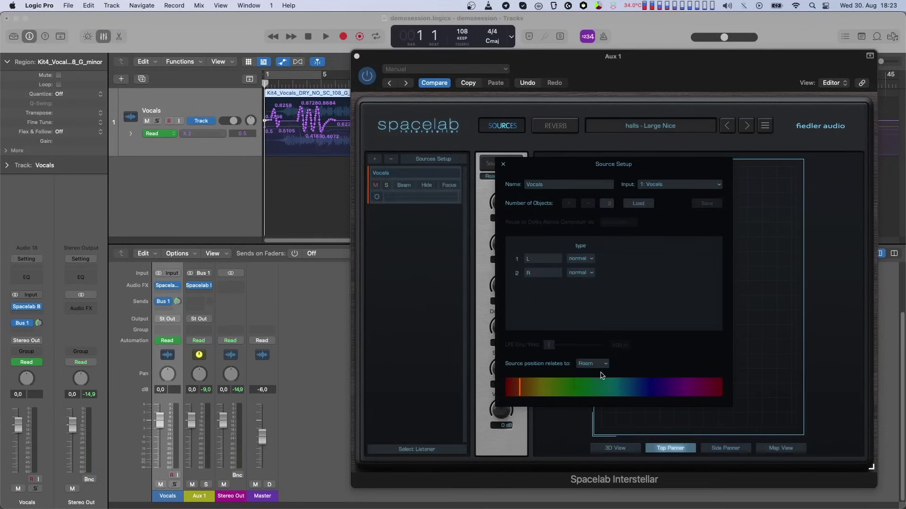
left_click(502, 164)
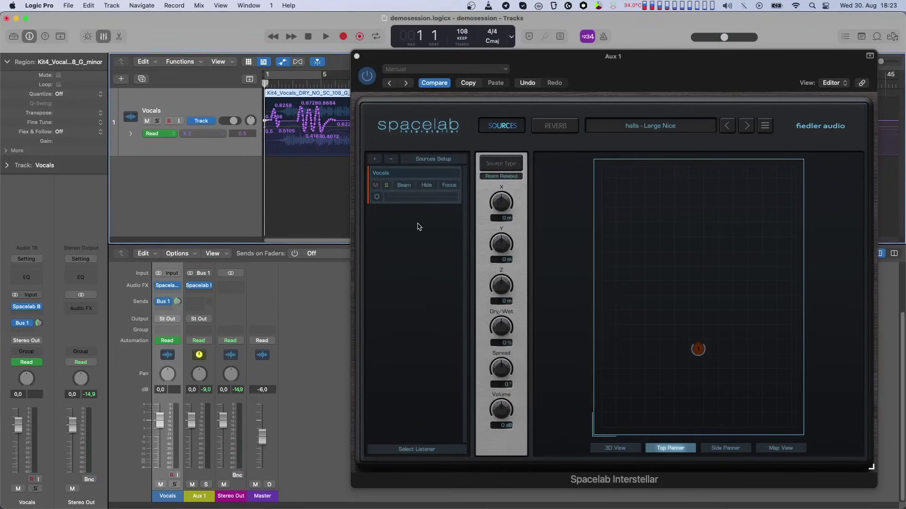
key("space")
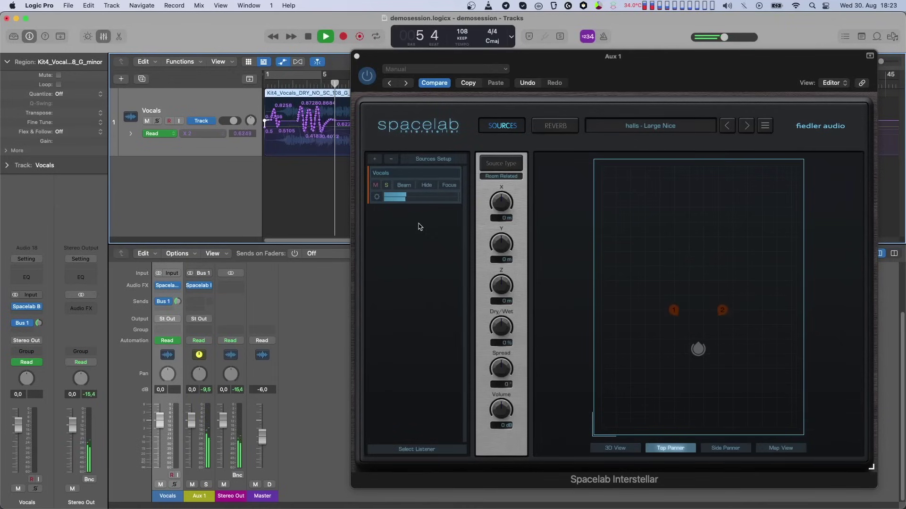
key("space")
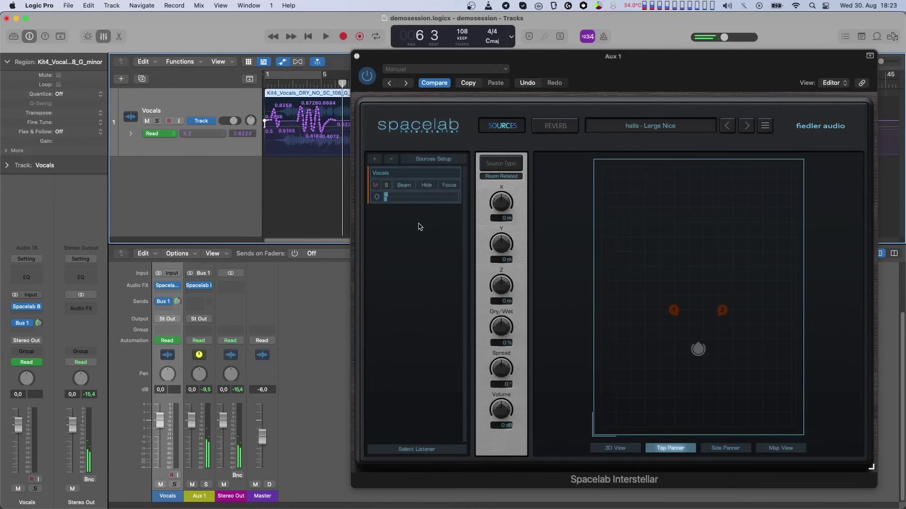